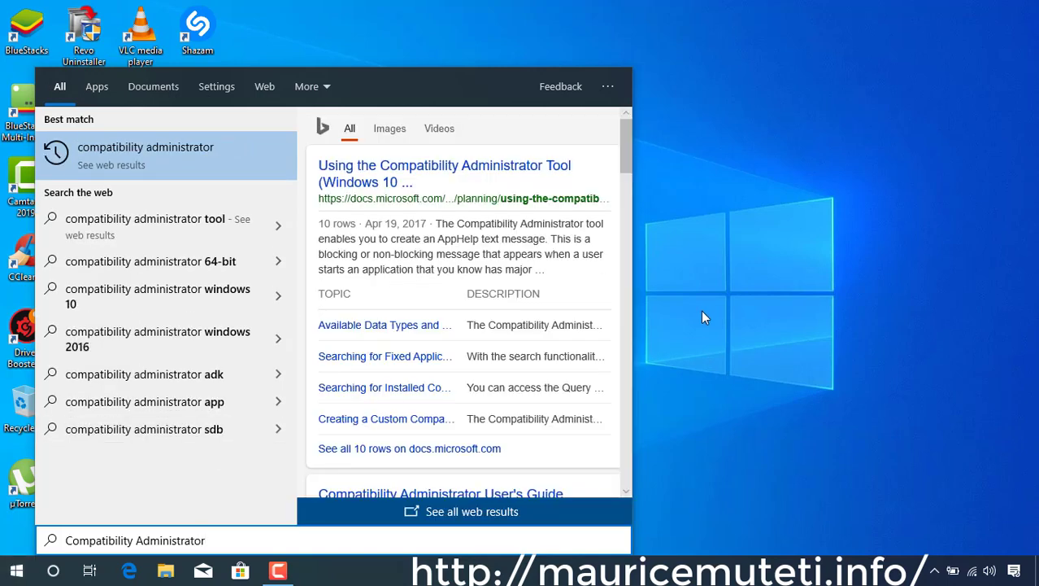
# Open the Windows ADK download page docs.microsoft.com/it-it/windows-hardware/get-started/adk-install in Firefox, using the copied address
pyautogui.click(793, 319)
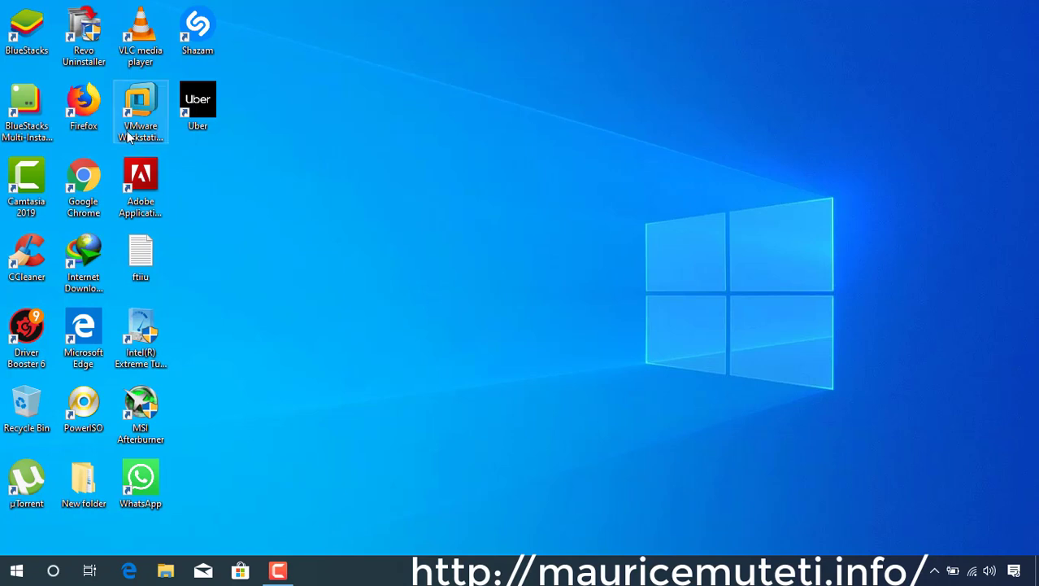
pyautogui.doubleClick(79, 110)
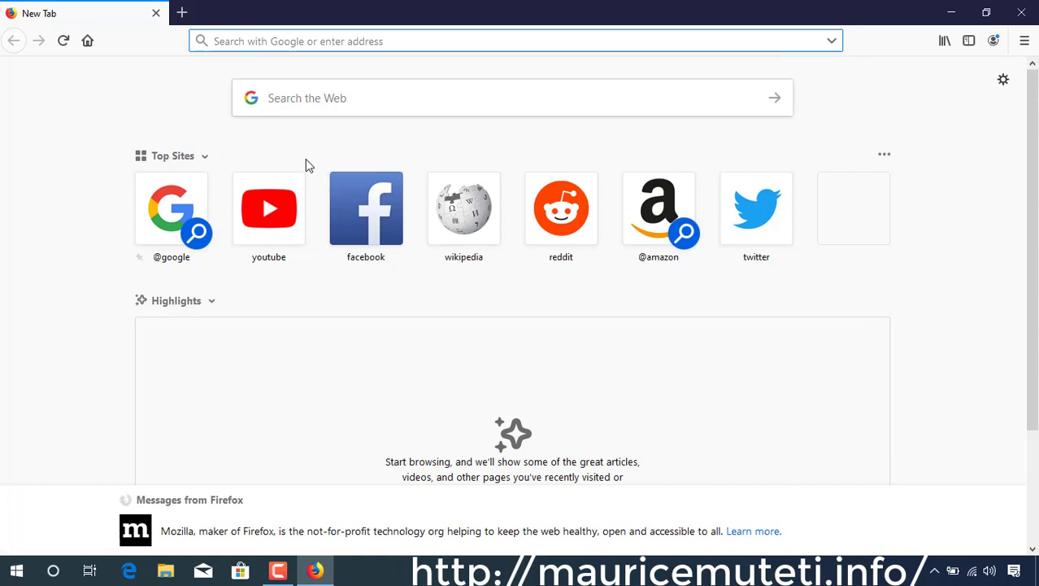
pyautogui.click(323, 38)
pyautogui.rightClick(323, 39)
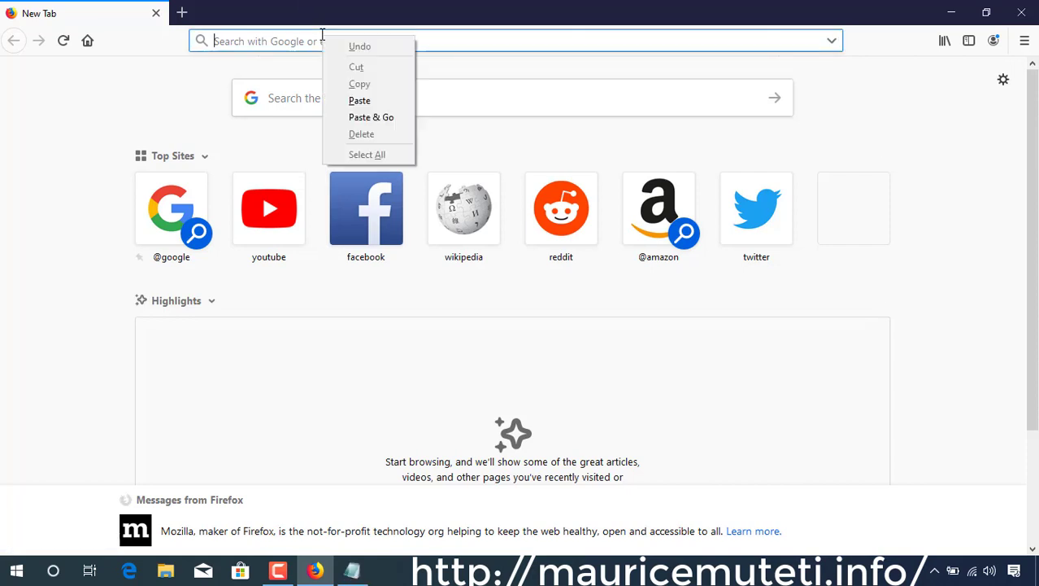
pyautogui.click(359, 97)
pyautogui.press('Return')
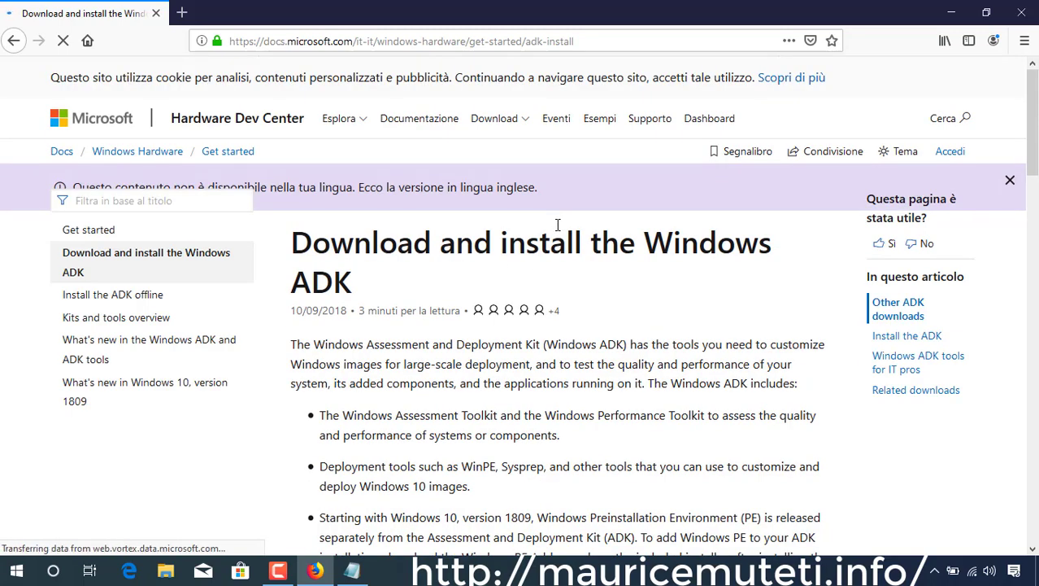
# Download the Windows ADK for Windows 10, version 1903, and run the saved adksetup.exe
pyautogui.scroll(-3, 557, 224)
pyautogui.scroll(-2, 557, 225)
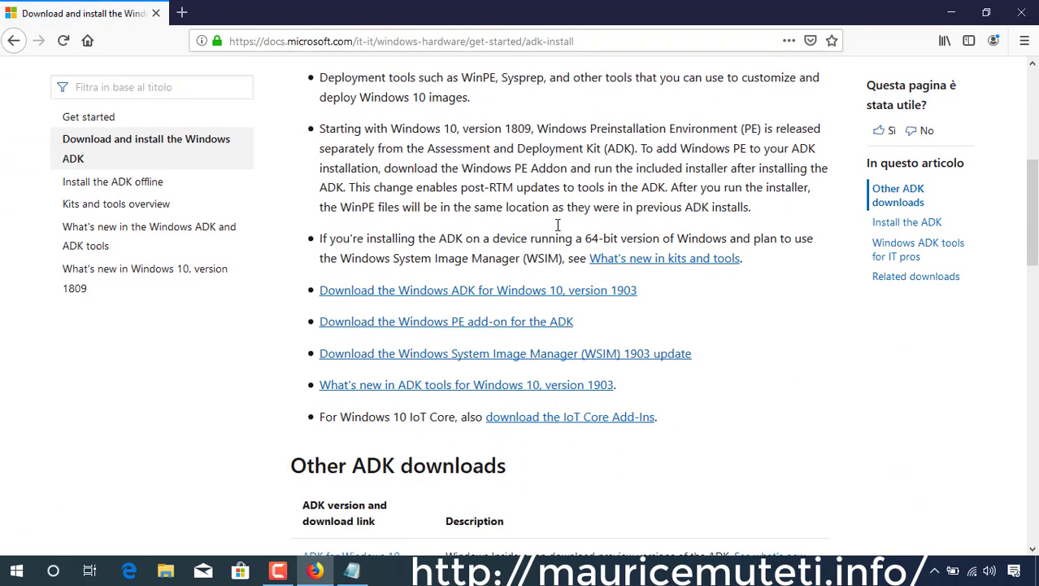
pyautogui.click(560, 300)
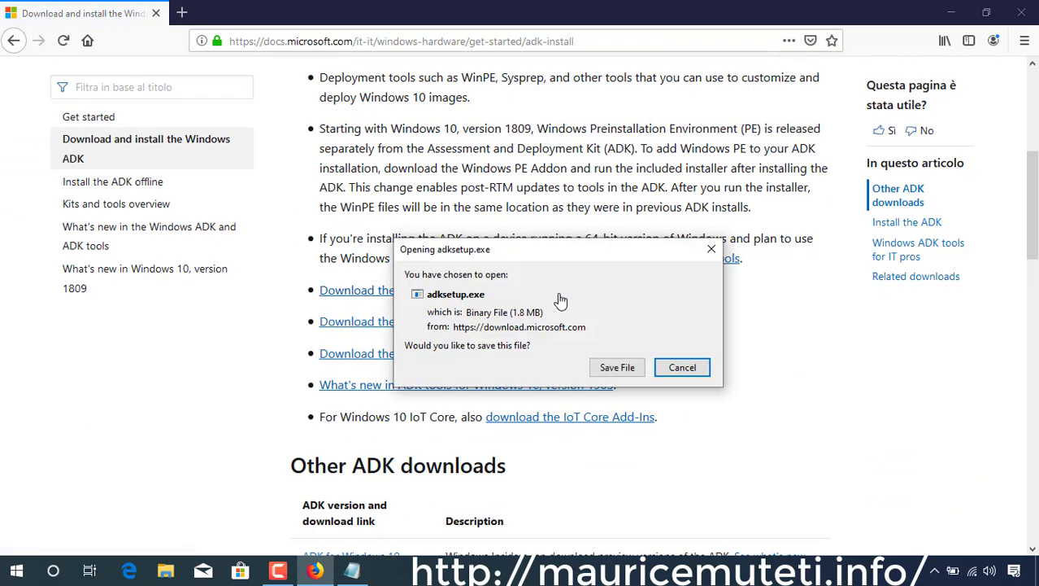
pyautogui.click(614, 368)
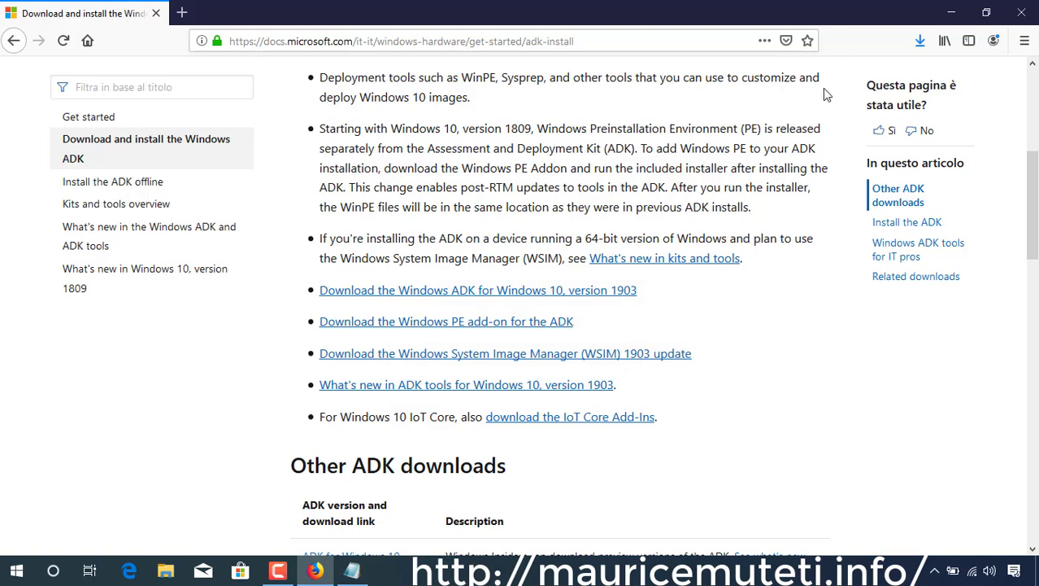
pyautogui.click(920, 47)
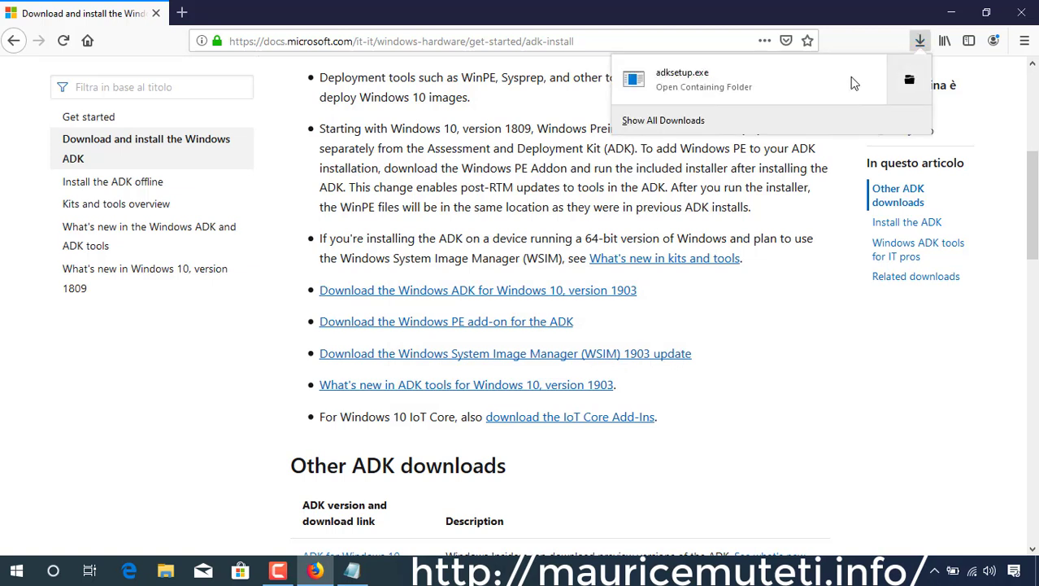
pyautogui.click(770, 88)
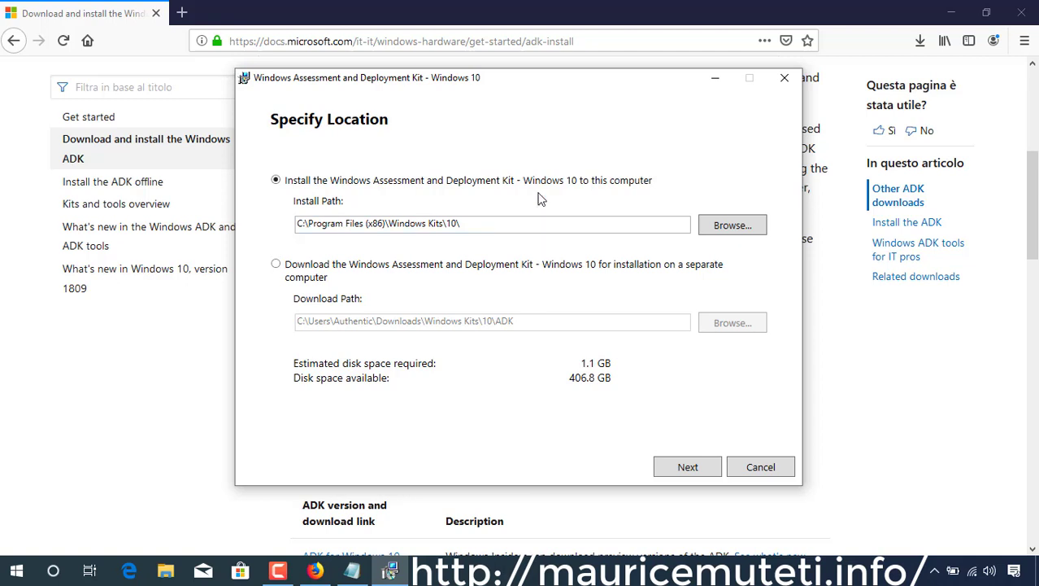
# Choose to install the Windows ADK on this computer in C:\Program Files (x86)\Windows Kits\10\ and continue
pyautogui.click(339, 272)
pyautogui.click(353, 184)
pyautogui.click(708, 473)
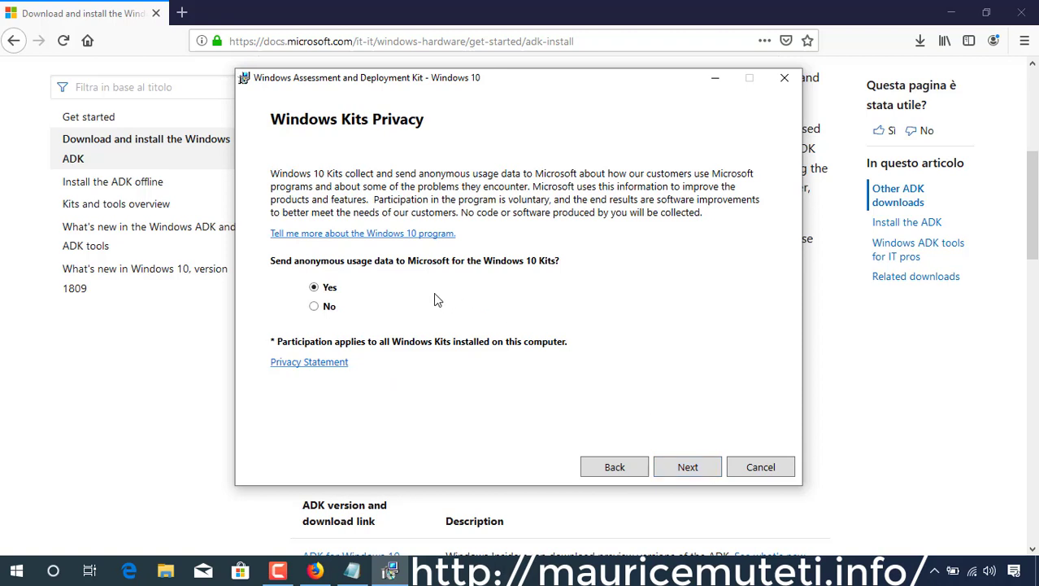
# Decline sending anonymous usage data to Microsoft and accept the license agreement
pyautogui.click(327, 308)
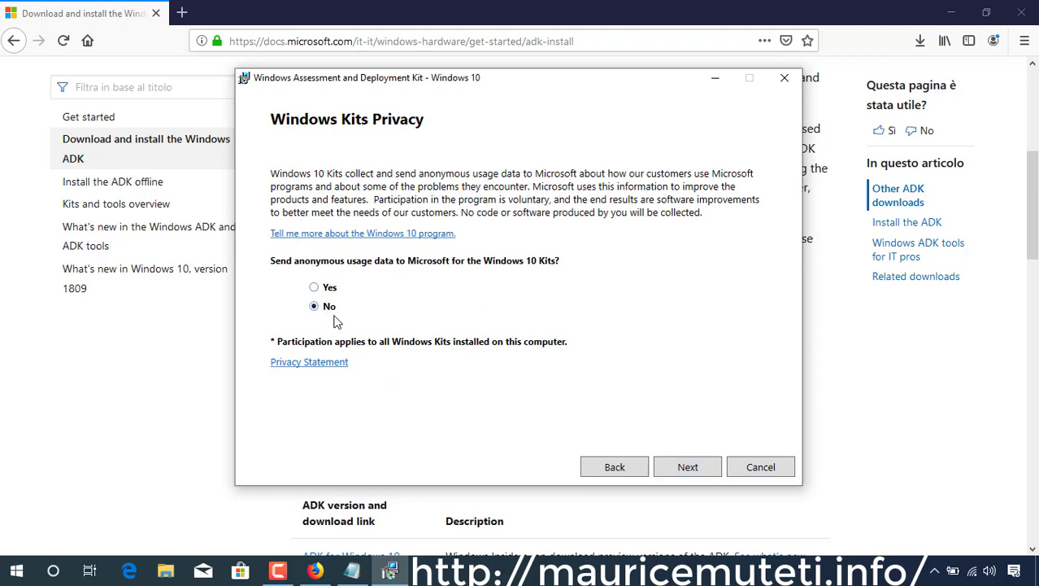
pyautogui.click(680, 470)
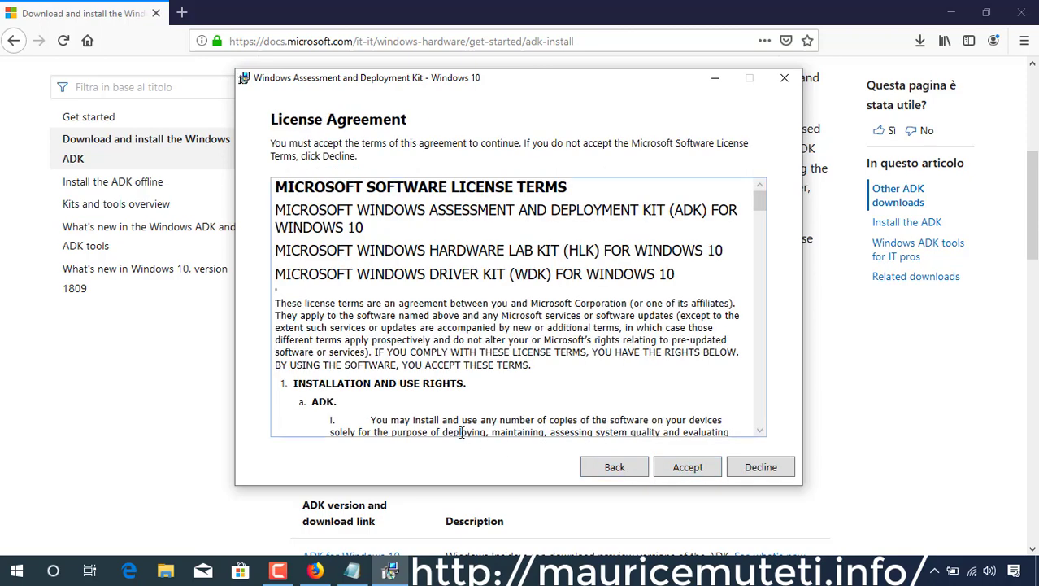
pyautogui.scroll(-5, 524, 382)
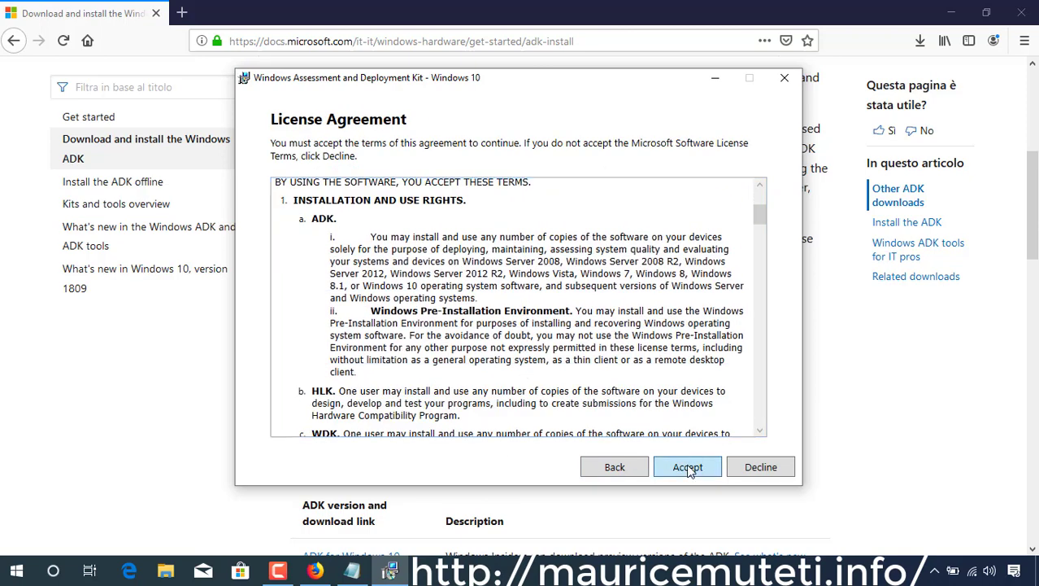
pyautogui.click(688, 467)
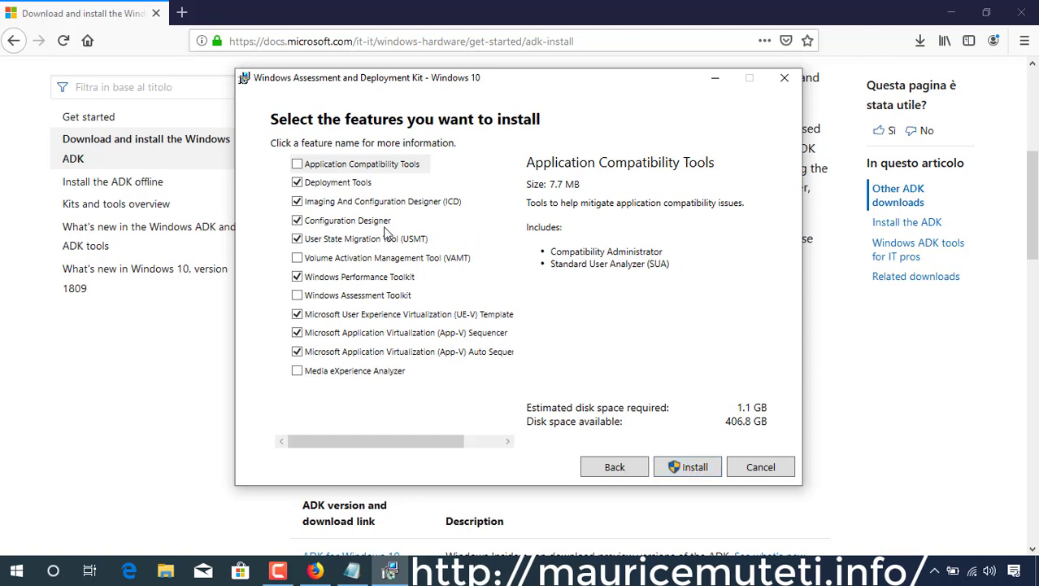
# Add Application Compatibility Tools to the selected features, install the kit and close the setup wizard
pyautogui.click(354, 166)
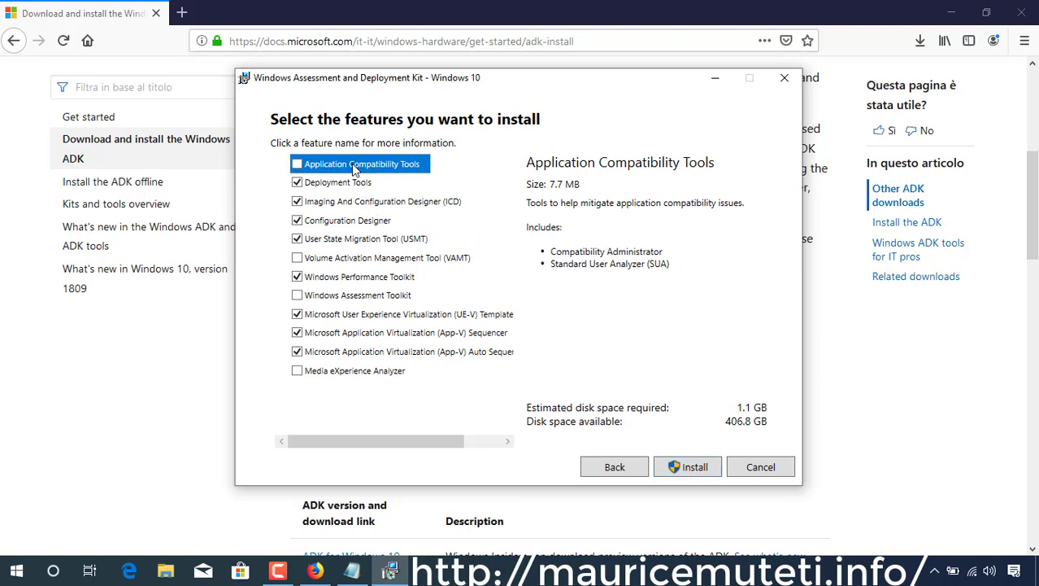
pyautogui.click(297, 164)
pyautogui.click(693, 467)
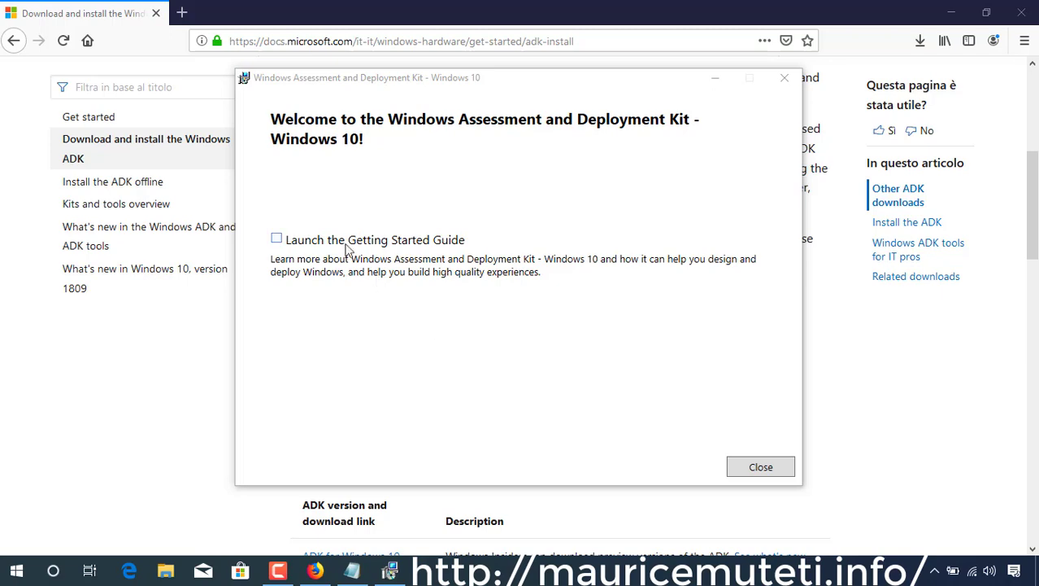
pyautogui.click(771, 472)
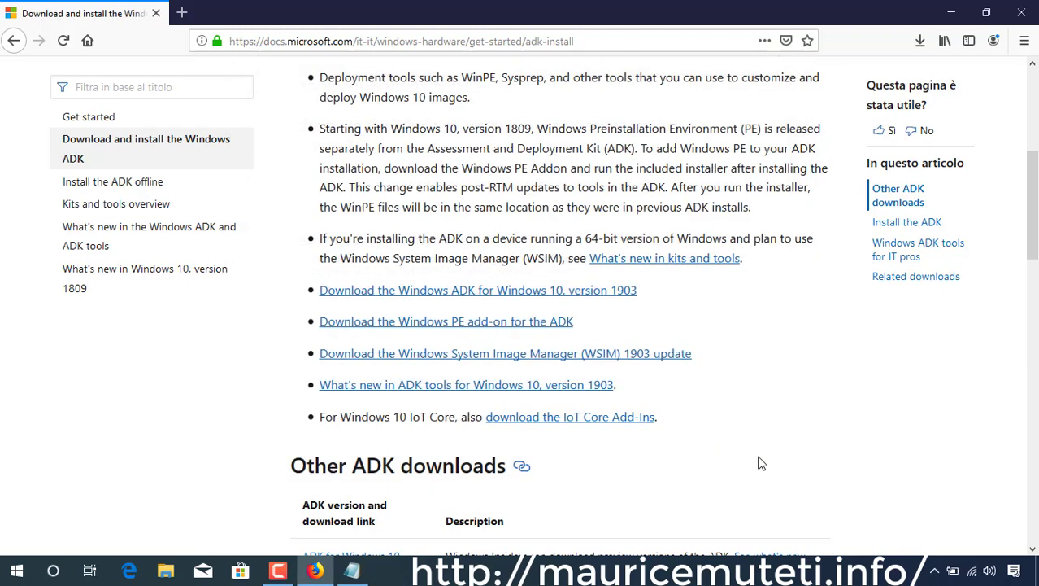
# Run adksetup.exe again to examine the Application Compatibility Tools selection in the feature list, and cancel without changing the installation
pyautogui.click(16, 570)
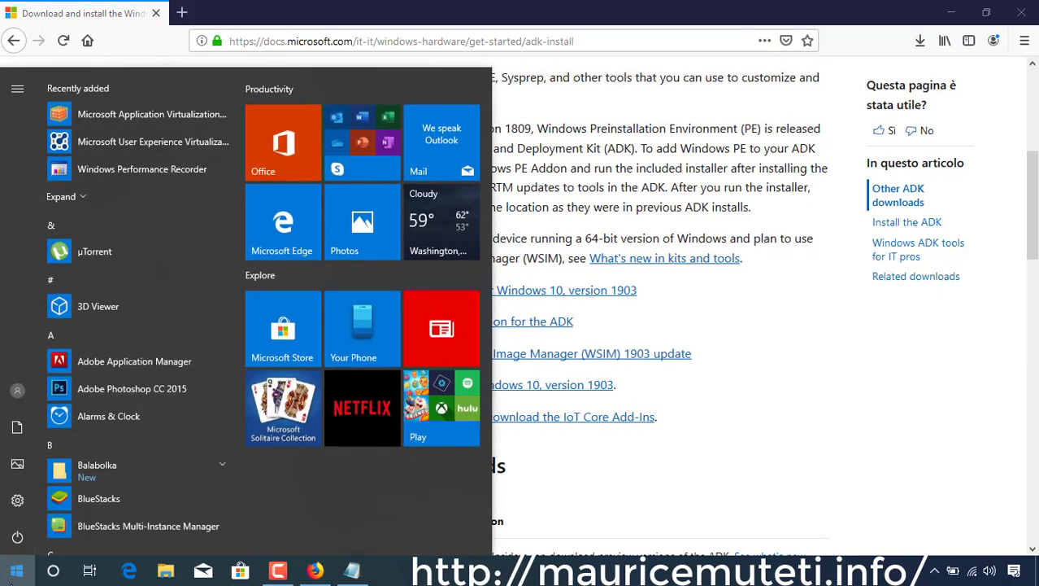
pyautogui.write('adk')
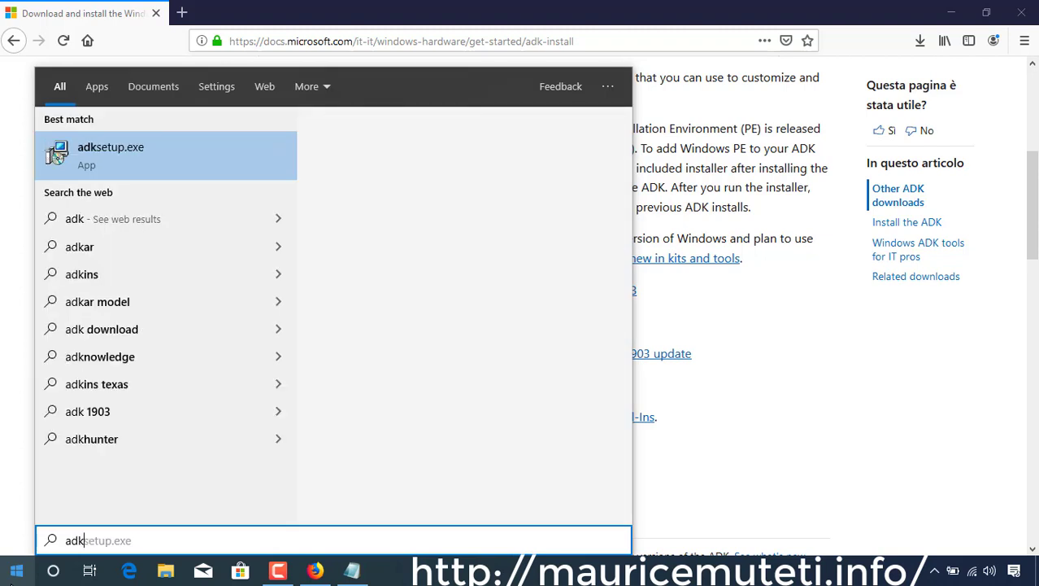
pyautogui.click(125, 157)
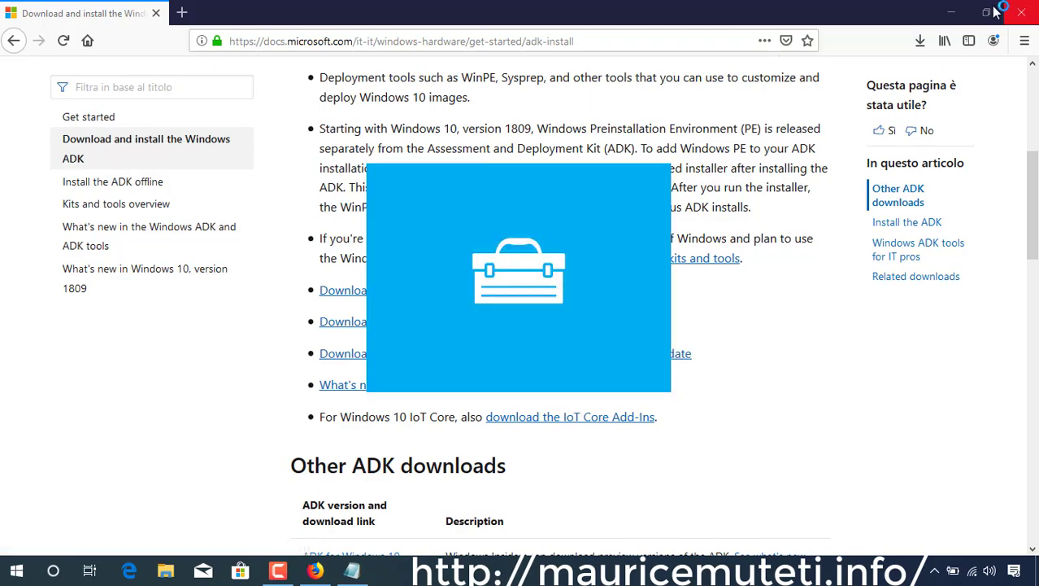
pyautogui.click(957, 12)
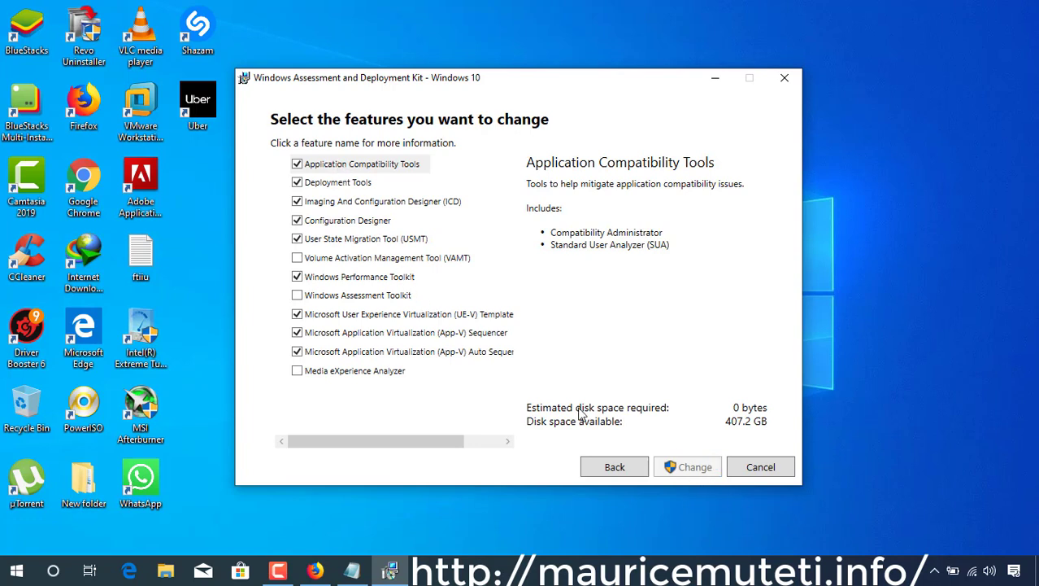
pyautogui.click(333, 166)
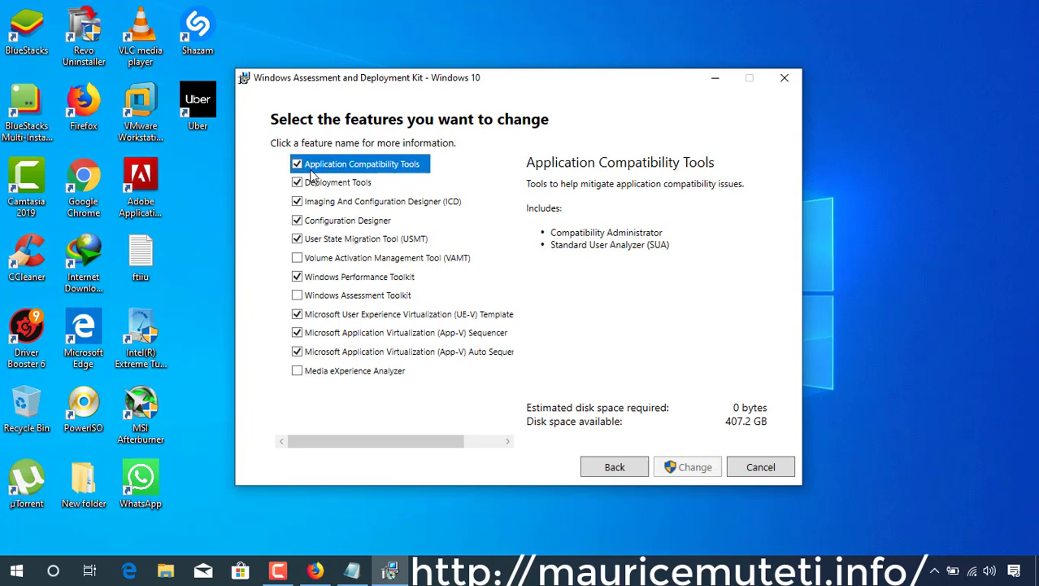
pyautogui.click(297, 164)
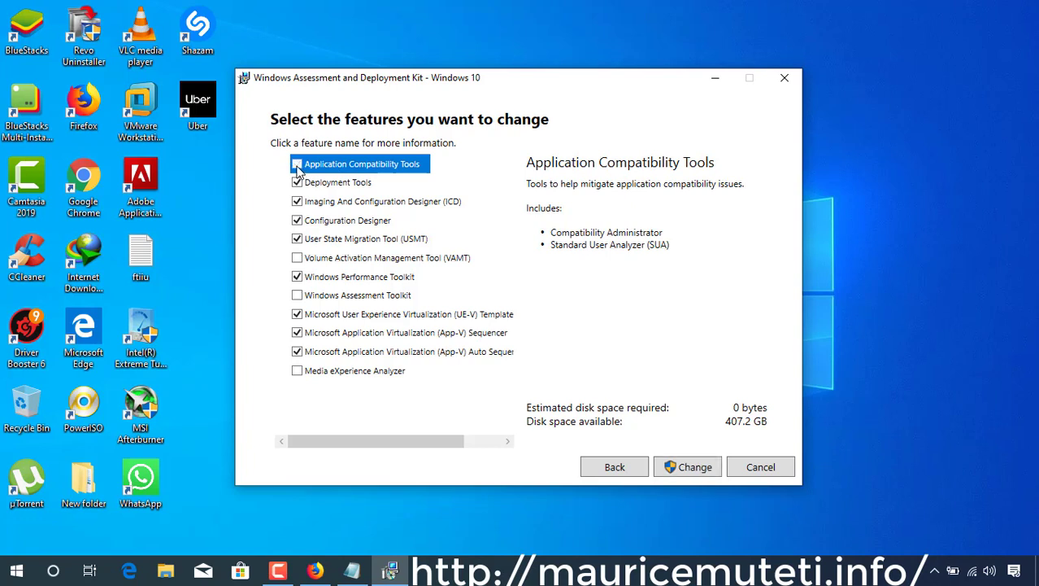
pyautogui.click(296, 164)
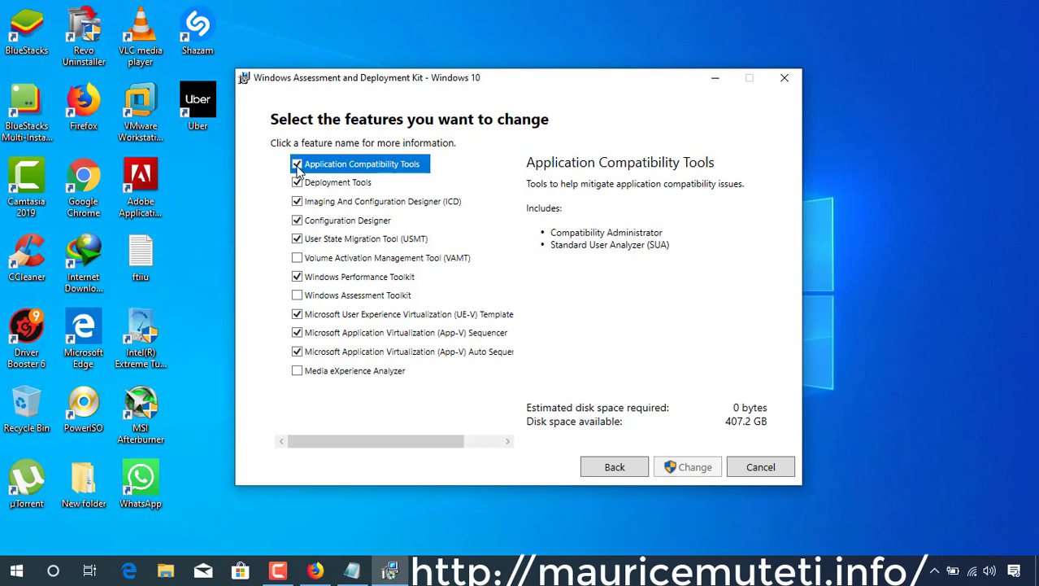
pyautogui.click(757, 474)
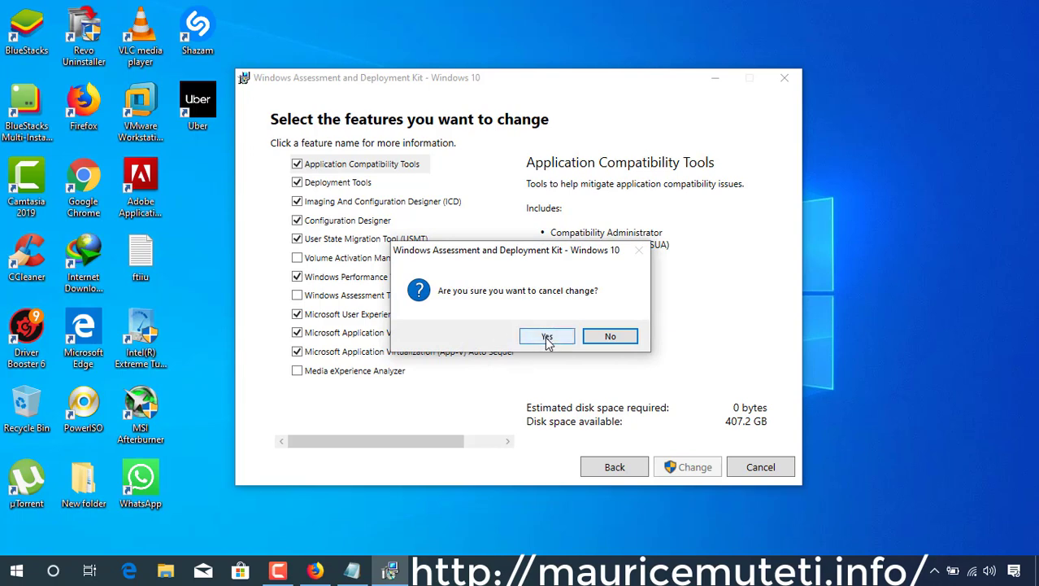
pyautogui.click(547, 338)
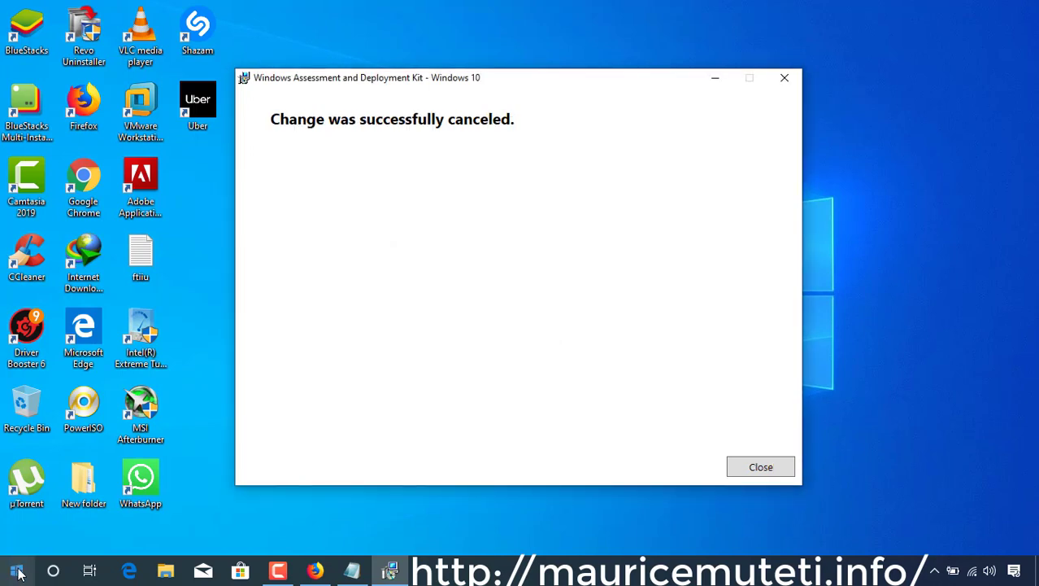
# Find and launch Compatibility Administrator (32-bit), minimize the ADK setup window and maximize the Compatibility Administrator window
pyautogui.click(18, 571)
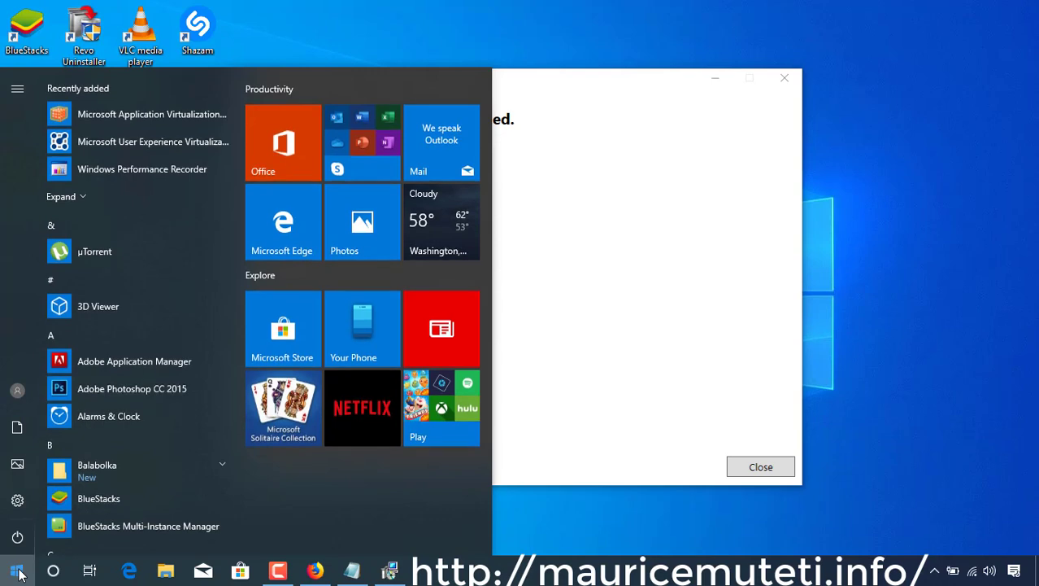
pyautogui.write('Compa')
pyautogui.write('tibility')
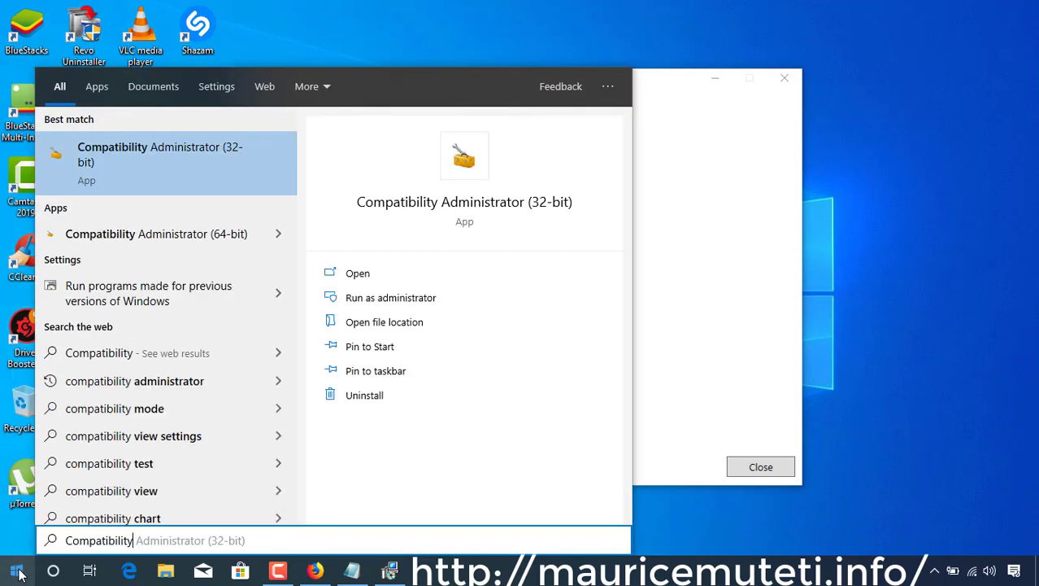
pyautogui.click(157, 166)
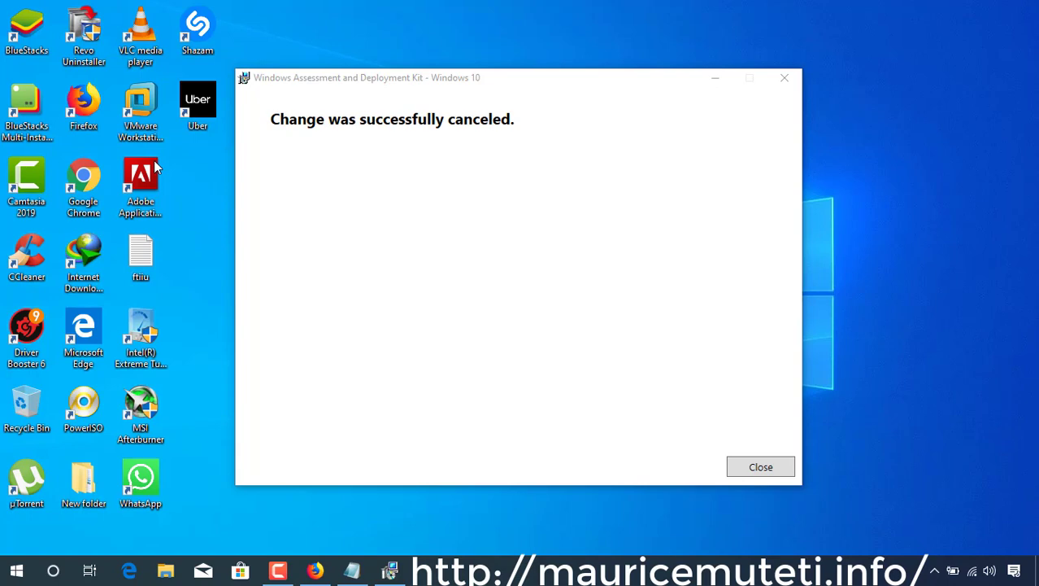
pyautogui.click(716, 324)
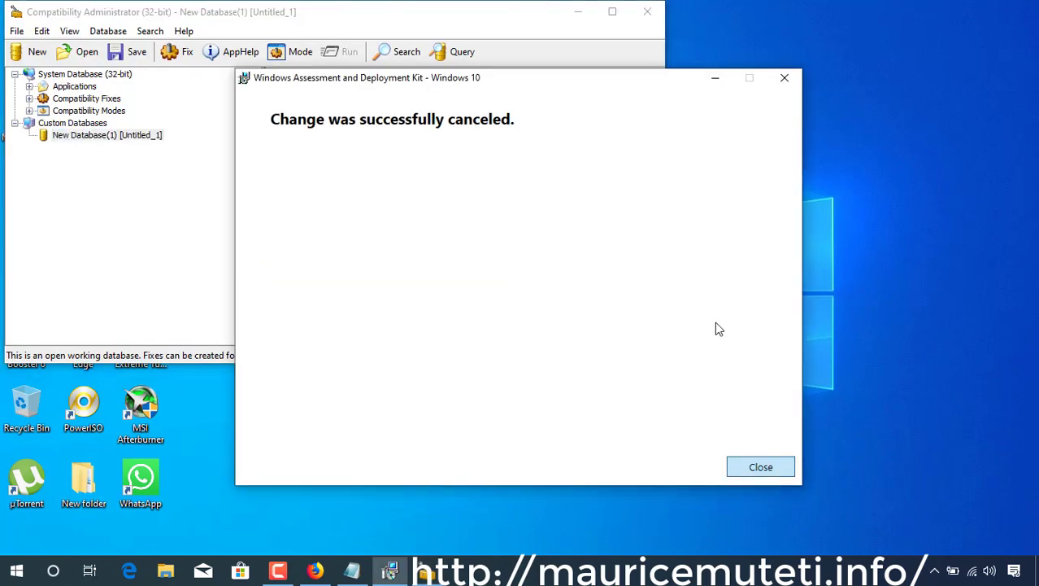
pyautogui.click(715, 78)
pyautogui.click(612, 12)
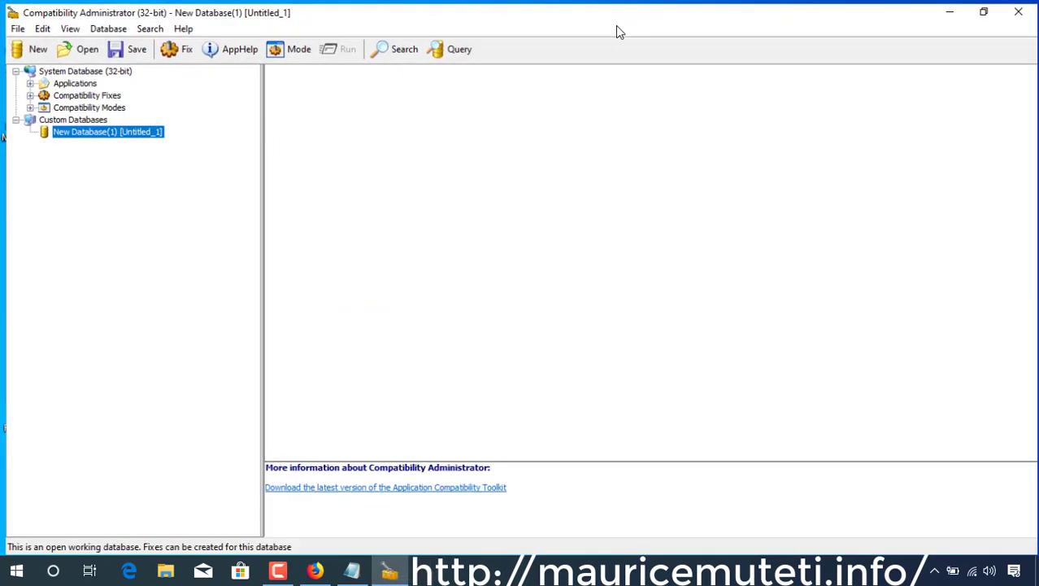
# Open Applications in the System Database (32-bit) and browse the listed programs down to those starting with V
pyautogui.click(66, 79)
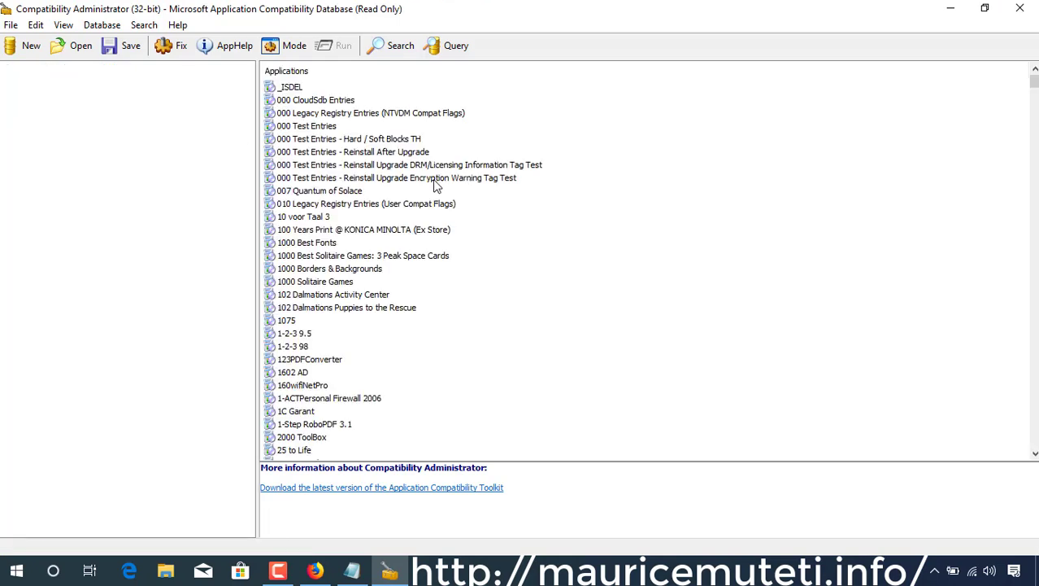
pyautogui.scroll(-6, 436, 185)
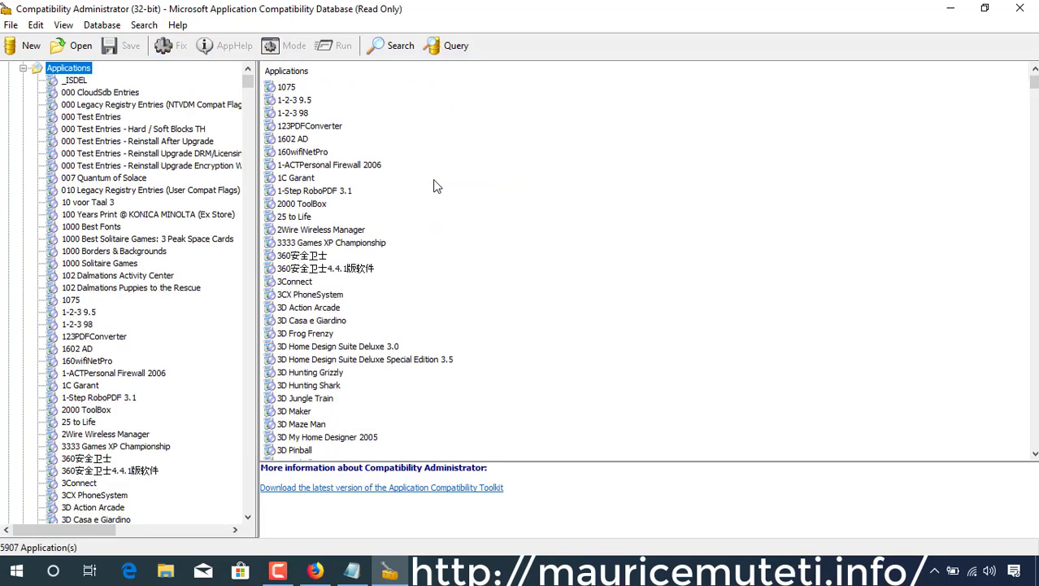
pyautogui.scroll(-4, 225, 151)
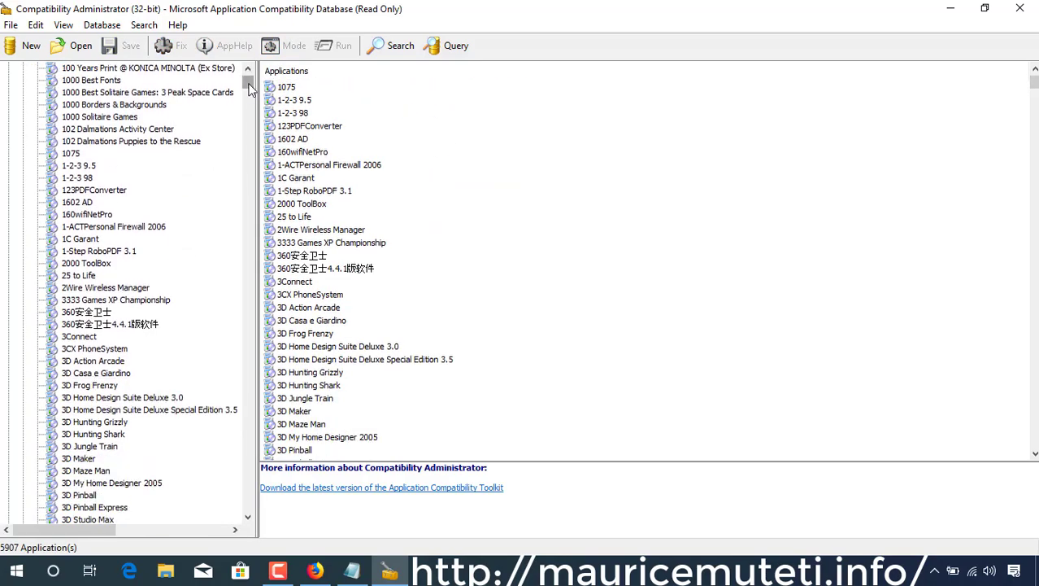
pyautogui.moveTo(250, 88); pyautogui.dragTo(266, 471)
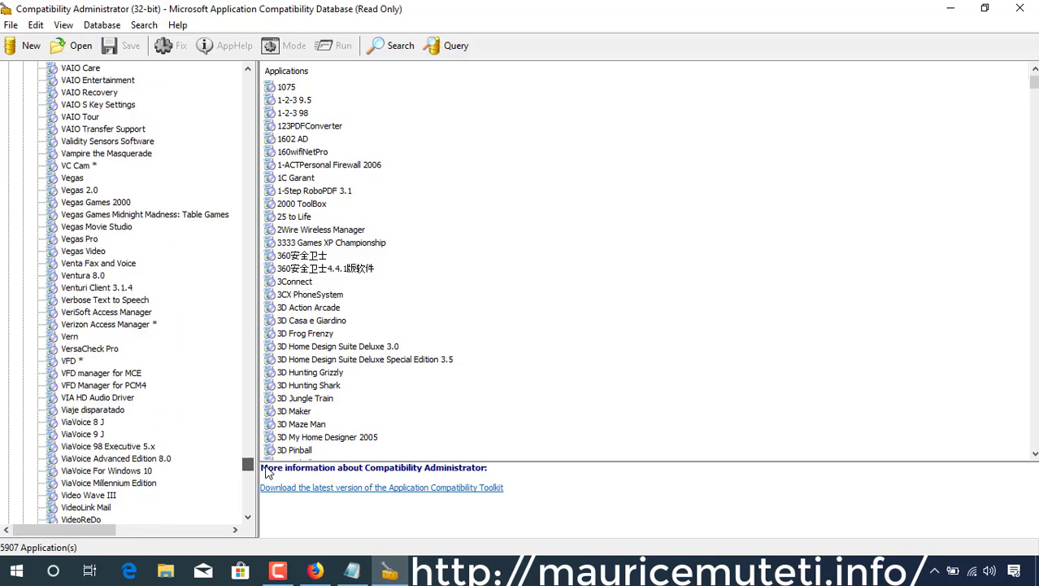
# Find VMware Workstation in the applications list, disable both of its vmware.exe entries, and reselect the application to check them
pyautogui.moveTo(266, 471); pyautogui.dragTo(266, 480)
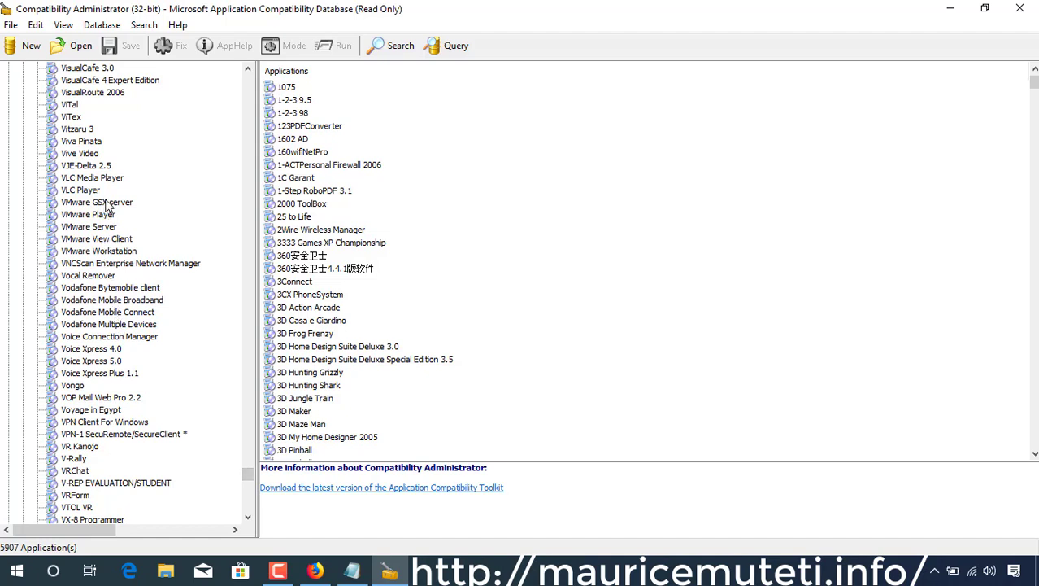
pyautogui.click(118, 254)
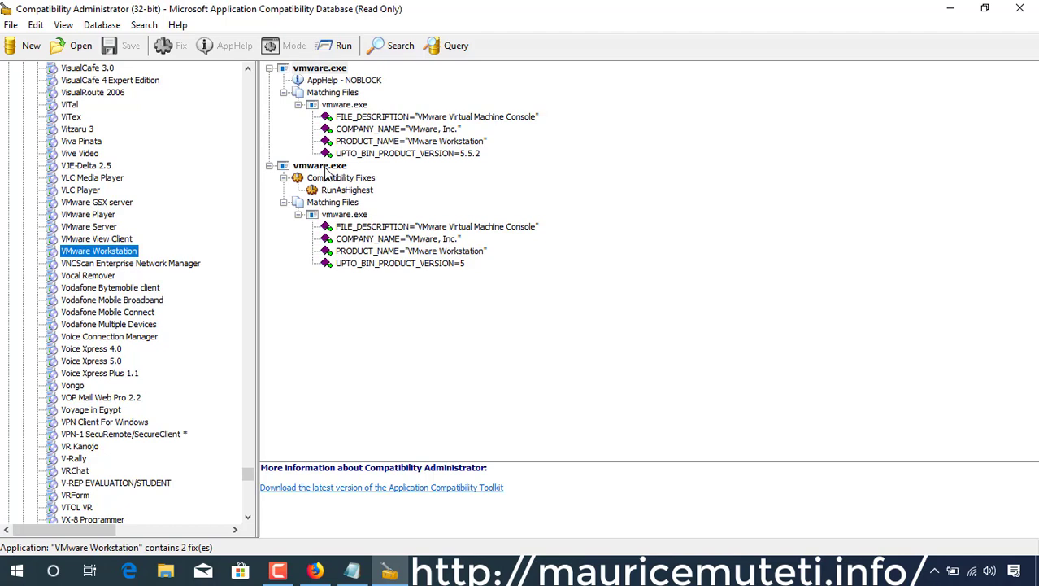
pyautogui.rightClick(319, 69)
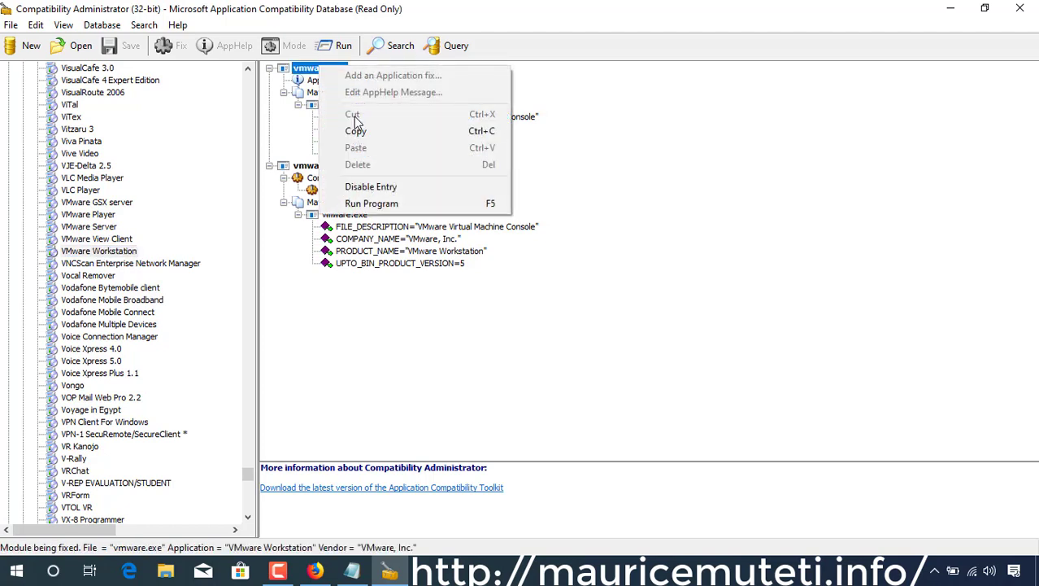
pyautogui.click(384, 189)
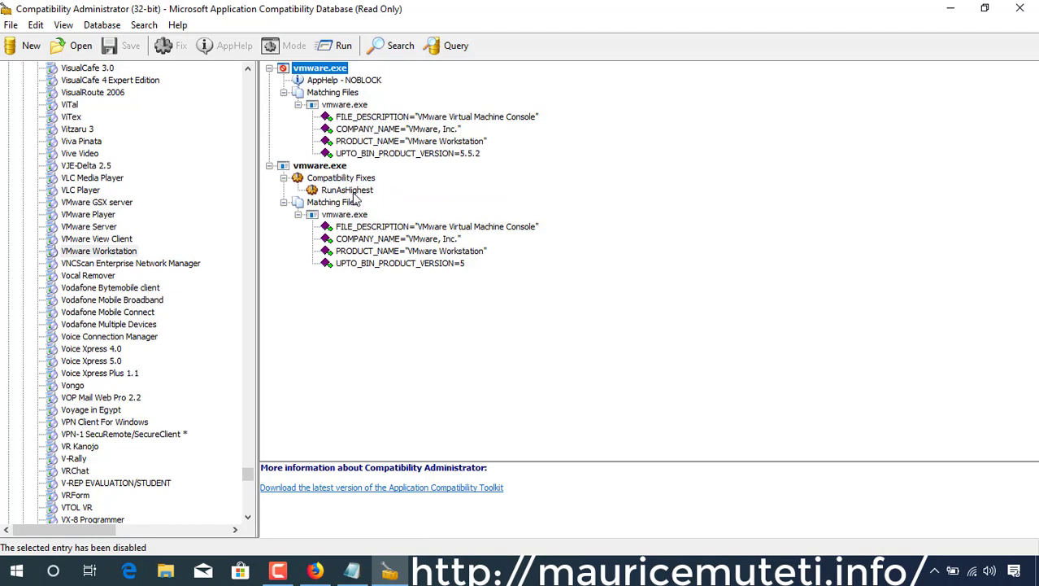
pyautogui.click(317, 166)
pyautogui.rightClick(313, 167)
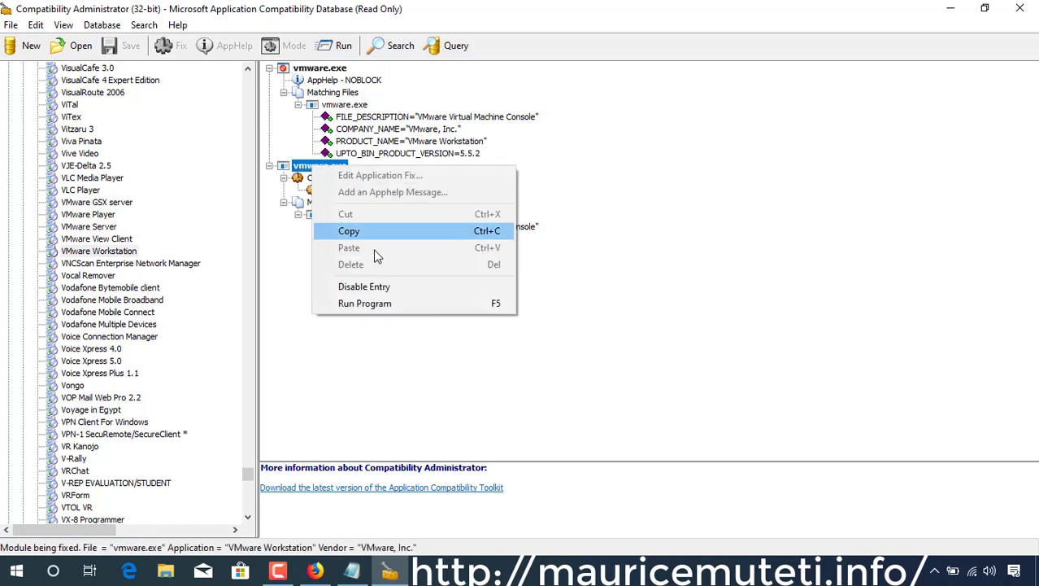
pyautogui.click(382, 289)
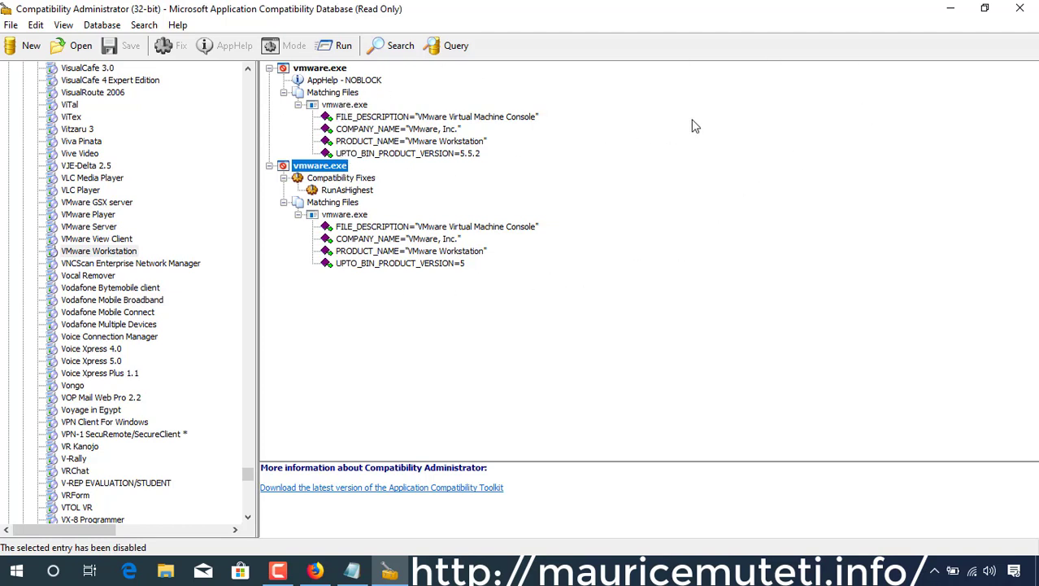
pyautogui.click(107, 239)
pyautogui.click(114, 251)
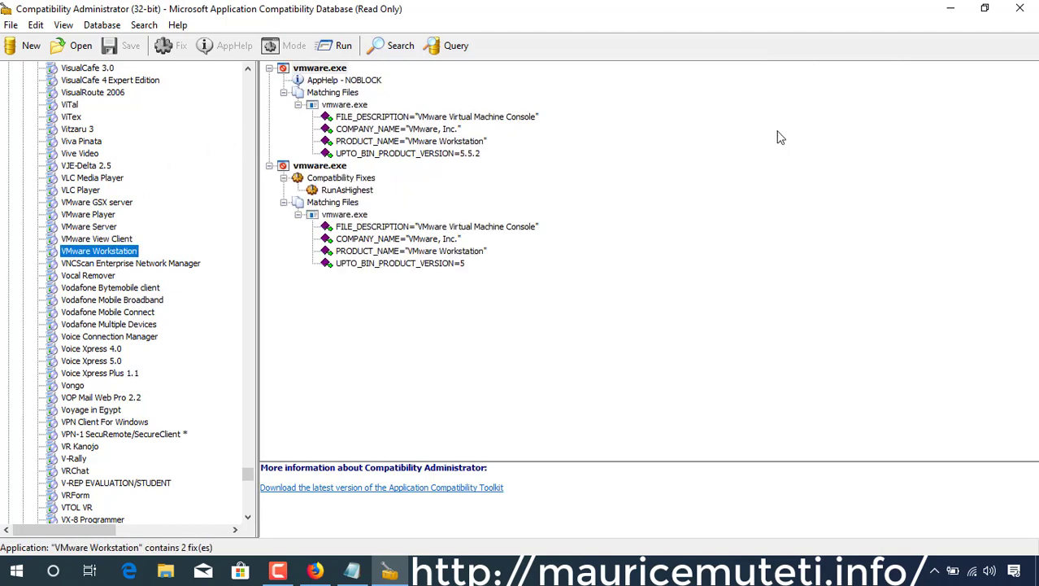
# Minimize Compatibility Administrator, launch VMware Workstation from the desktop and maximize its window
pyautogui.click(952, 11)
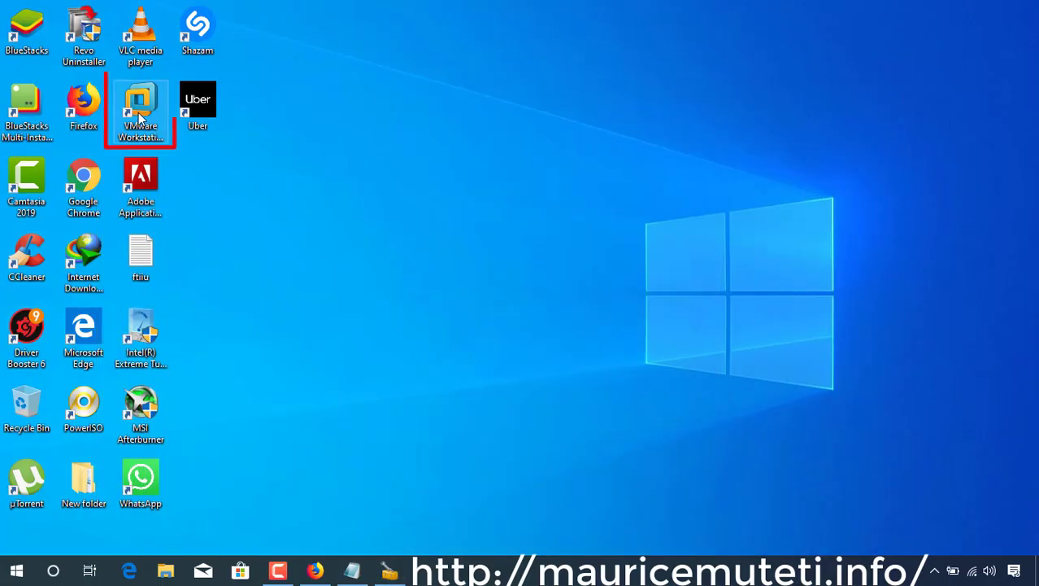
pyautogui.click(139, 118)
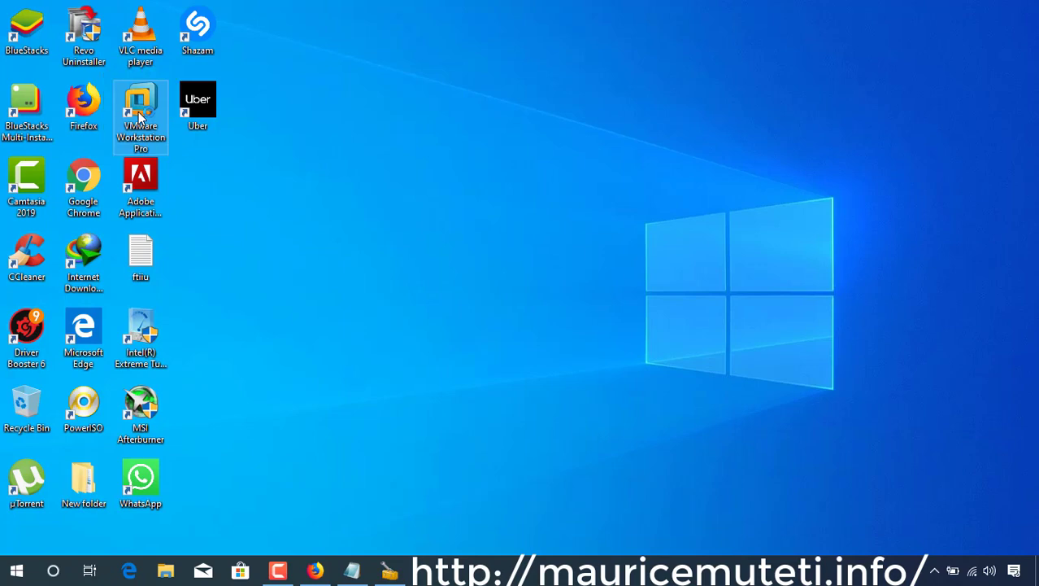
pyautogui.doubleClick(139, 118)
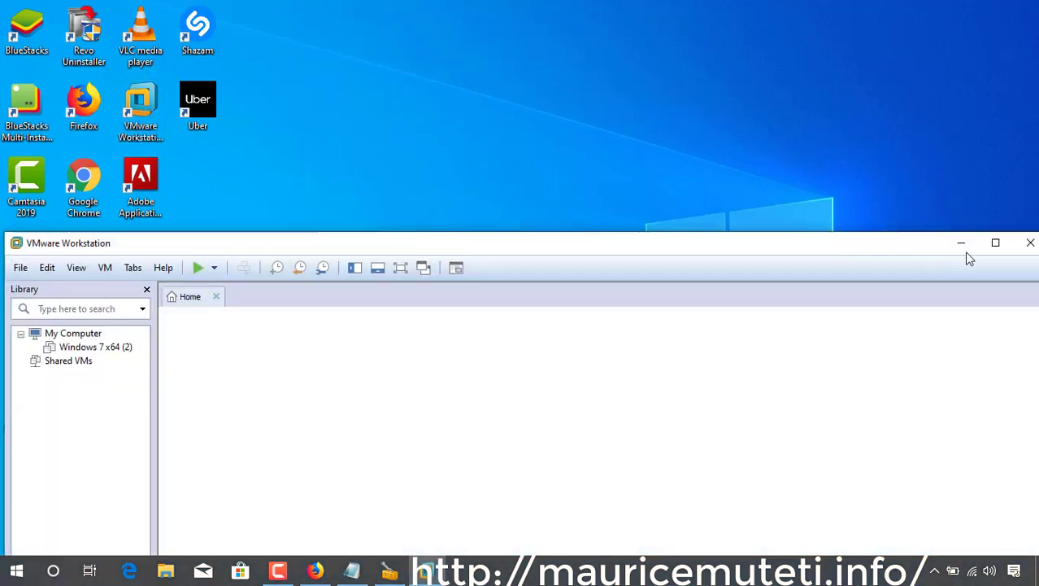
pyautogui.click(1003, 245)
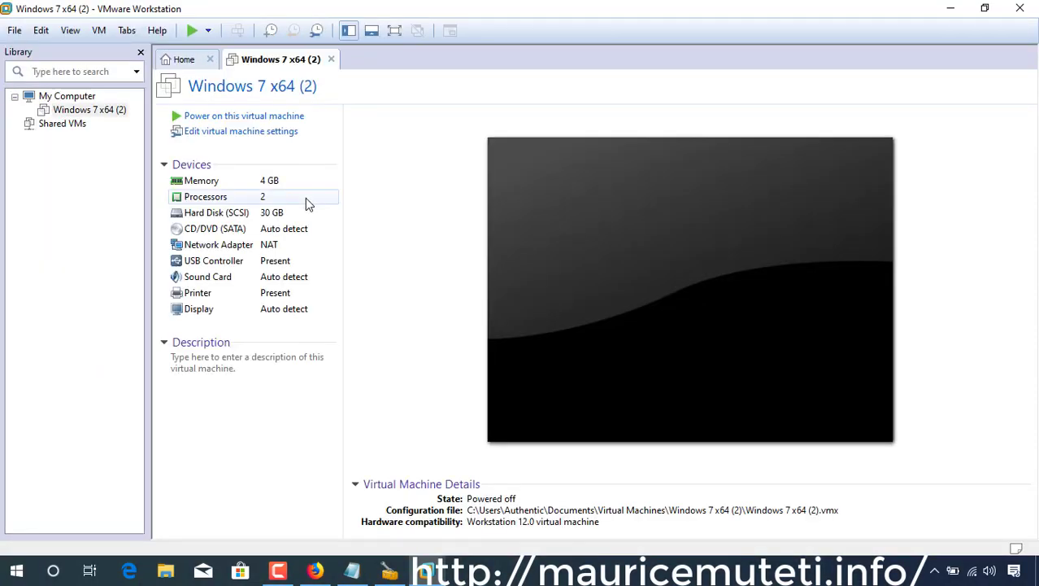